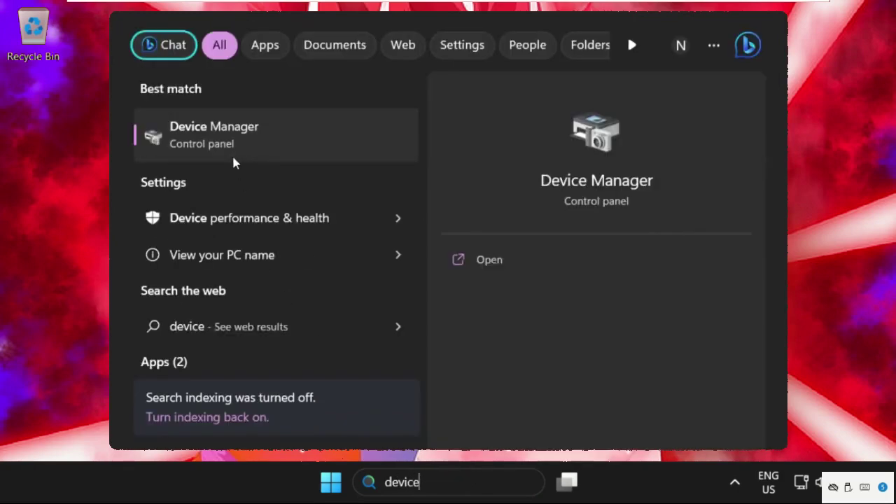
# - Open Device Manager and show the driver properties of the Intel(R) 82574L Gigabit Network Connection adapter
pyautogui.click(225, 133)
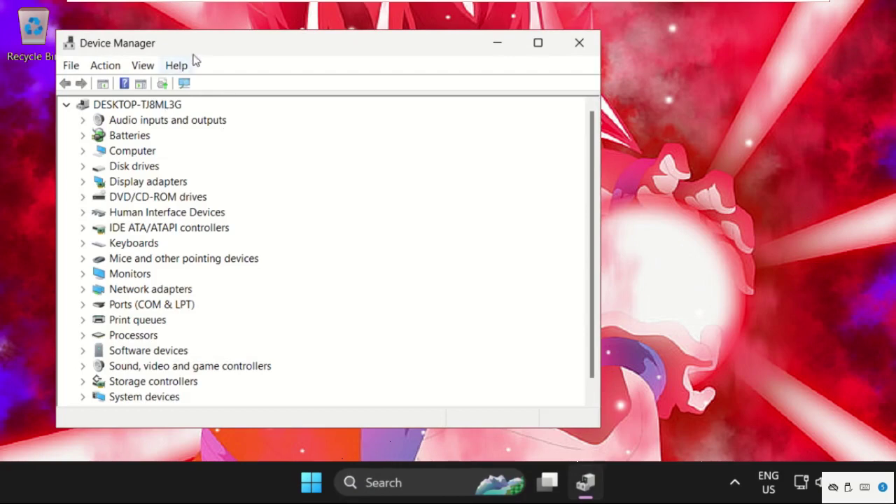
pyautogui.moveTo(214, 57); pyautogui.dragTo(343, 61)
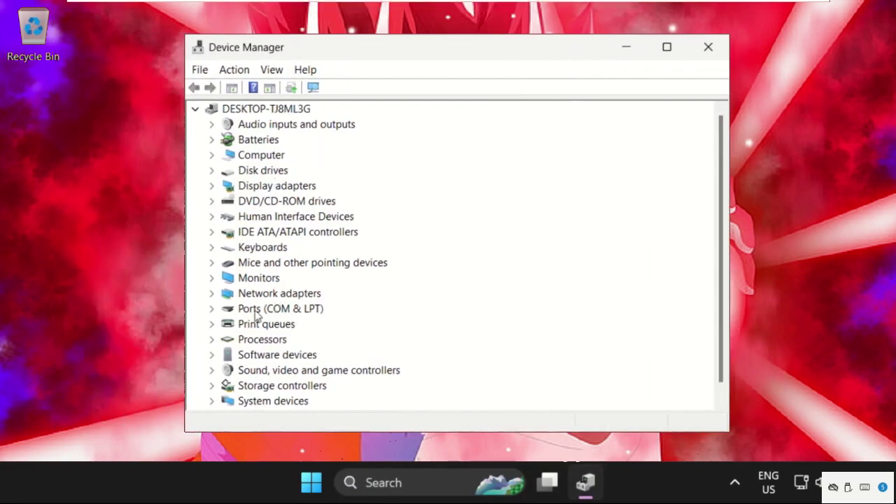
pyautogui.click(212, 294)
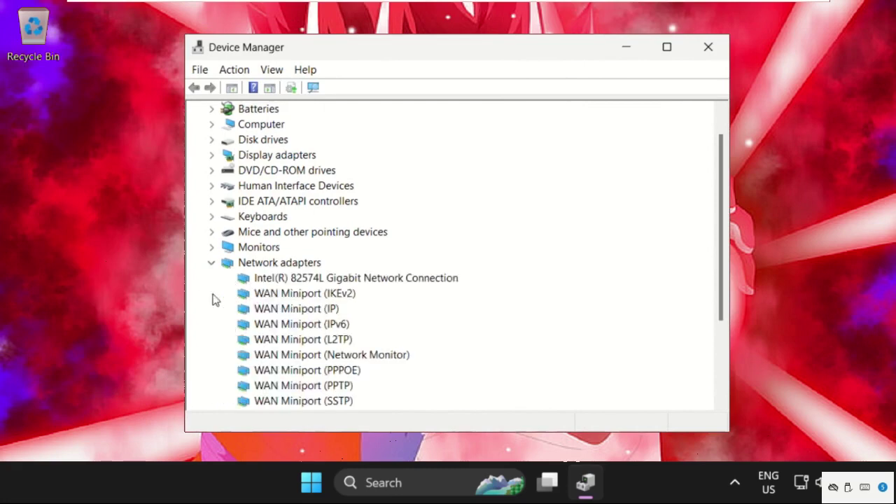
pyautogui.rightClick(283, 279)
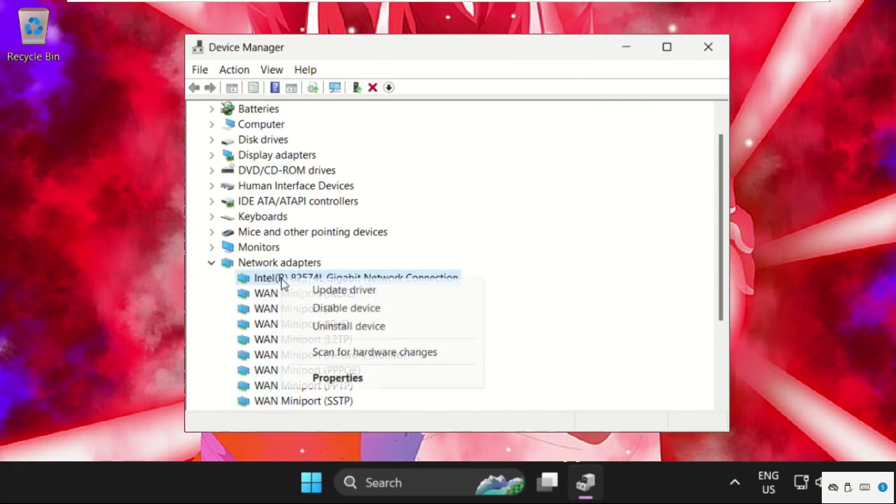
pyautogui.click(352, 381)
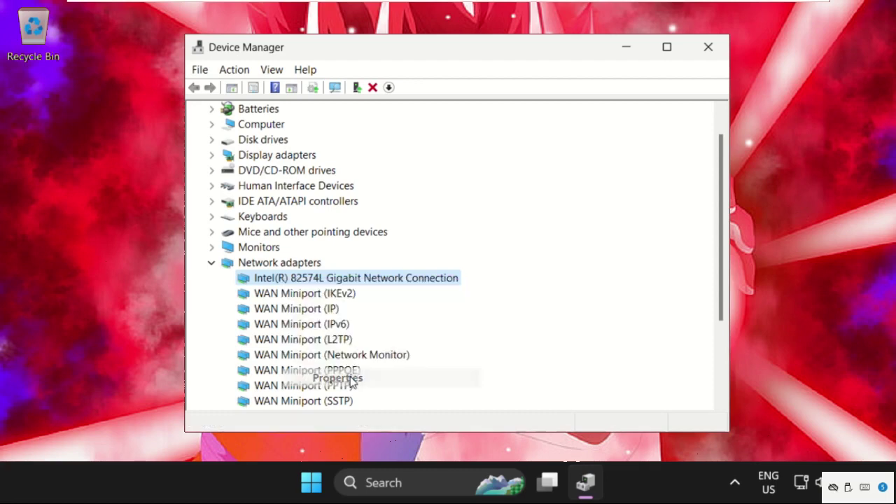
pyautogui.click(396, 83)
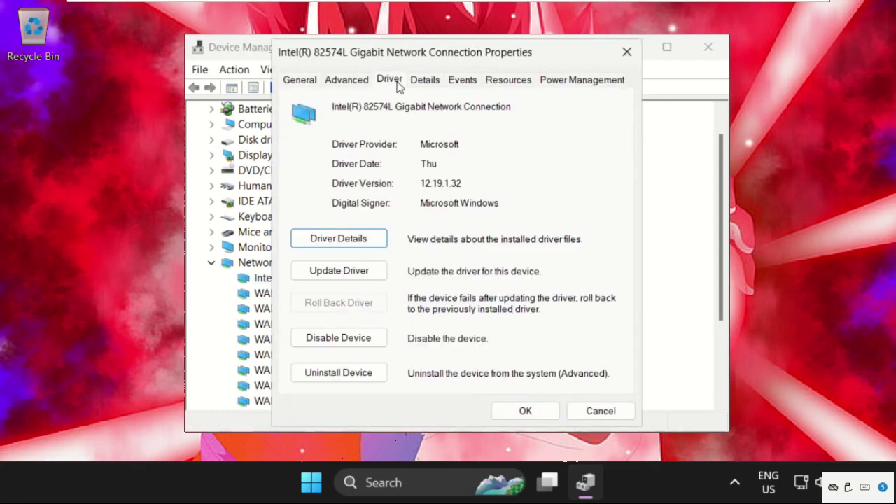
# - Run an automatic driver search for the Intel(R) 82574L network adapter and close the update wizard
pyautogui.click(354, 279)
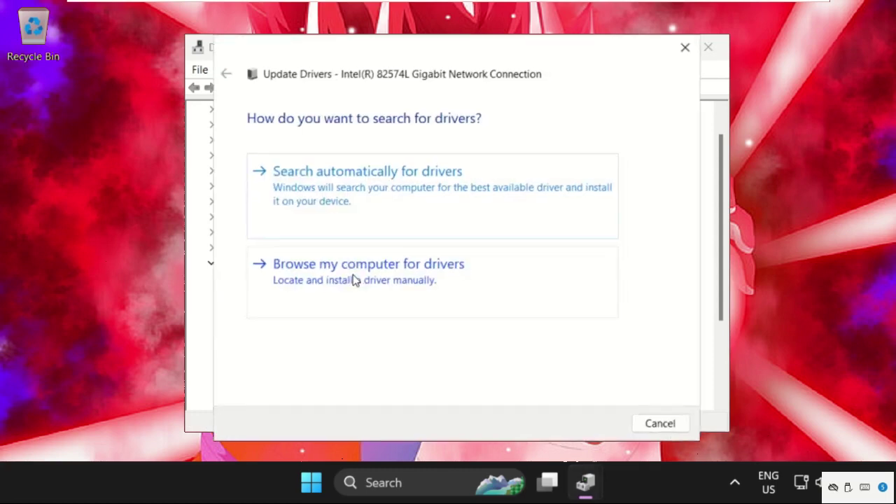
pyautogui.click(355, 199)
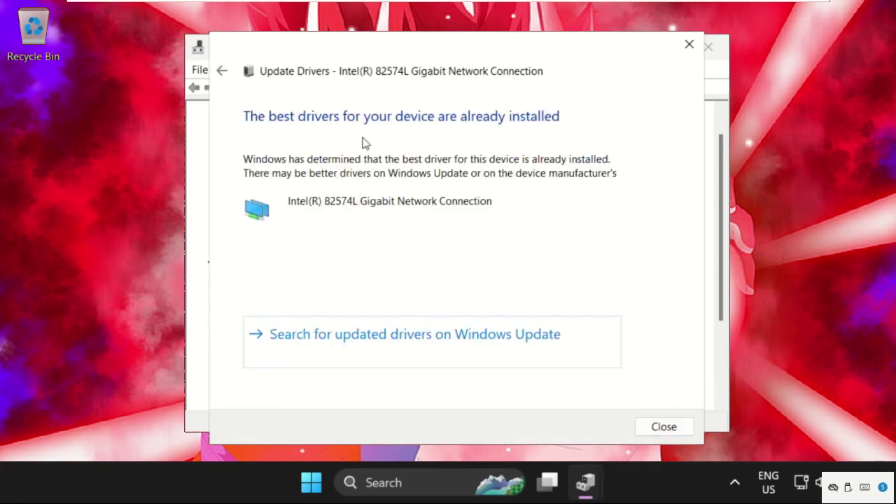
pyautogui.click(665, 428)
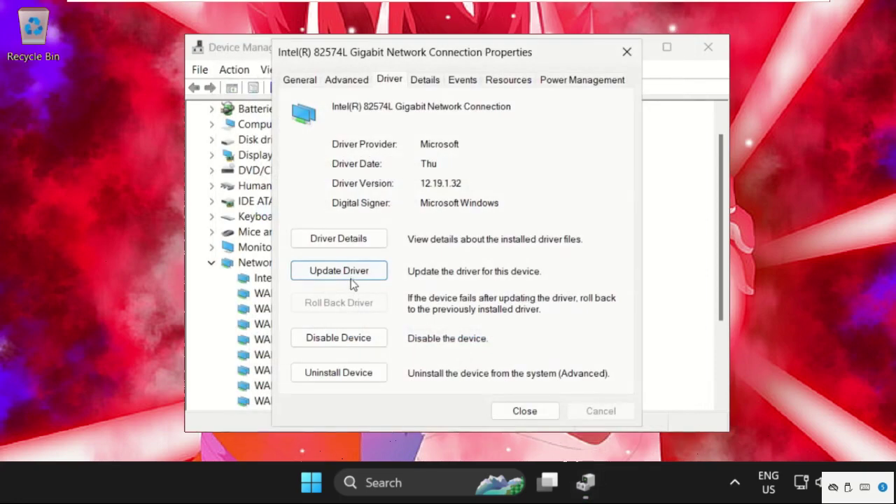
# - Install the Intel(R) 82574L Gigabit Network Connection driver from the list of drivers available on the computer, and close Device Manager
pyautogui.click(338, 271)
pyautogui.click(318, 284)
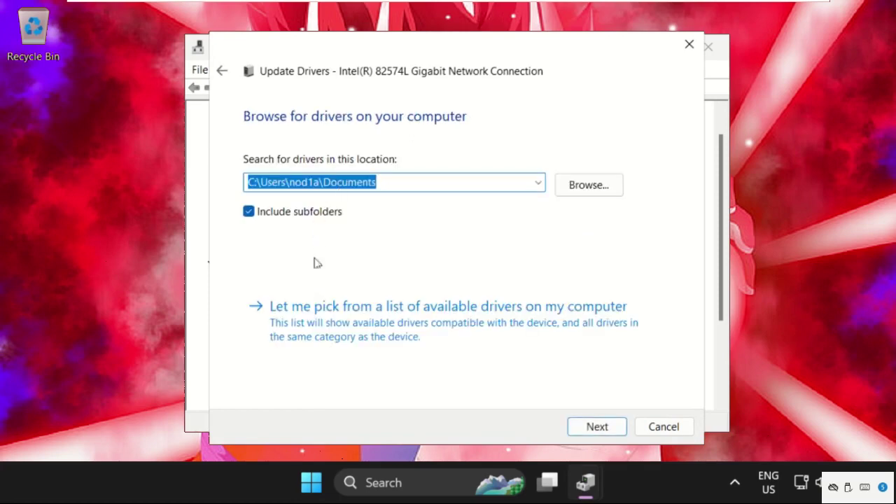
pyautogui.click(337, 315)
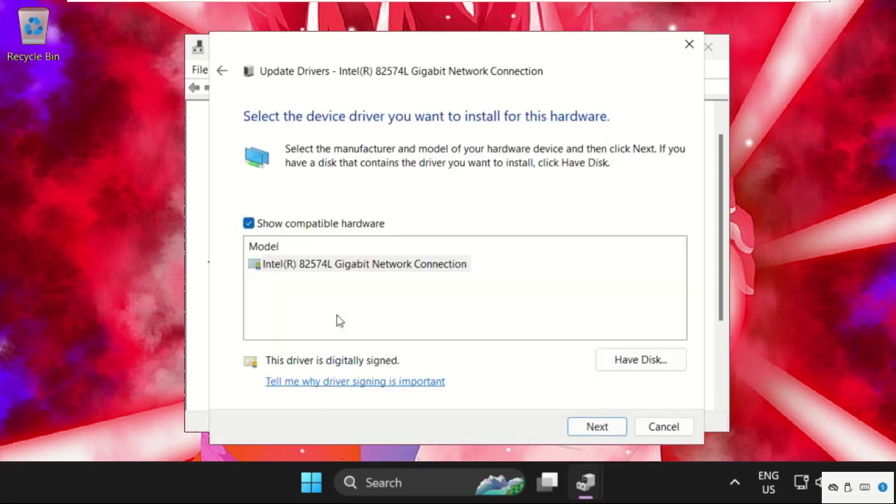
pyautogui.click(326, 269)
pyautogui.click(593, 428)
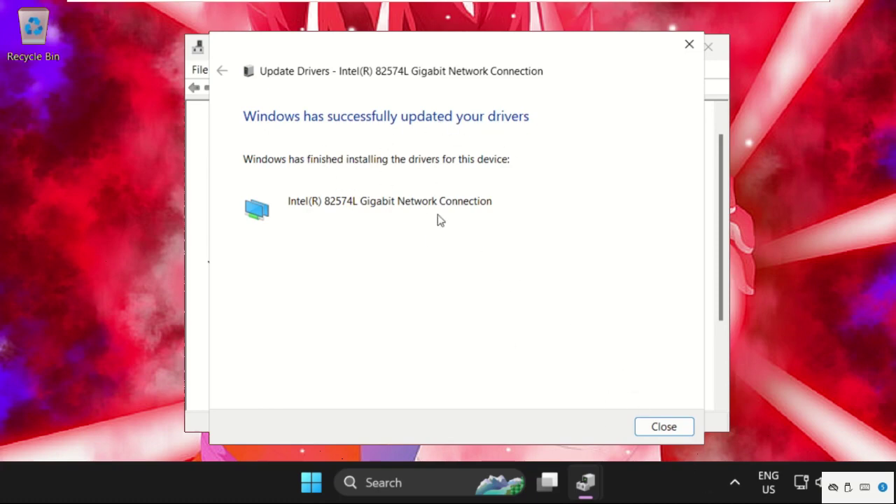
pyautogui.click(689, 44)
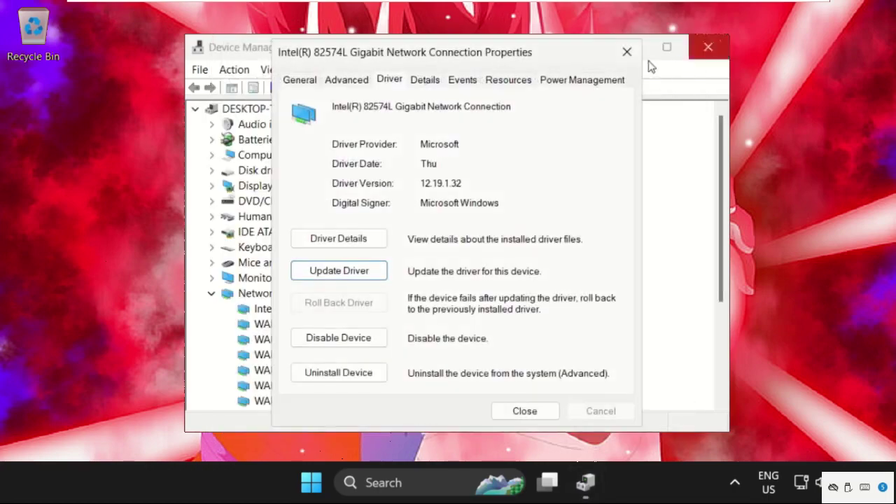
pyautogui.click(626, 52)
pyautogui.click(709, 48)
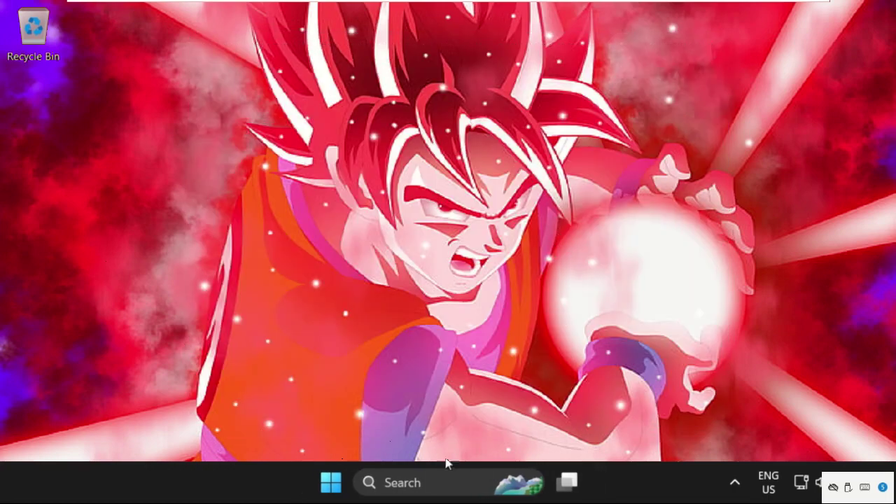
# - Open the Windows Settings app and go to the Proxy page of Network & internet
pyautogui.click(437, 482)
pyautogui.write('settings')
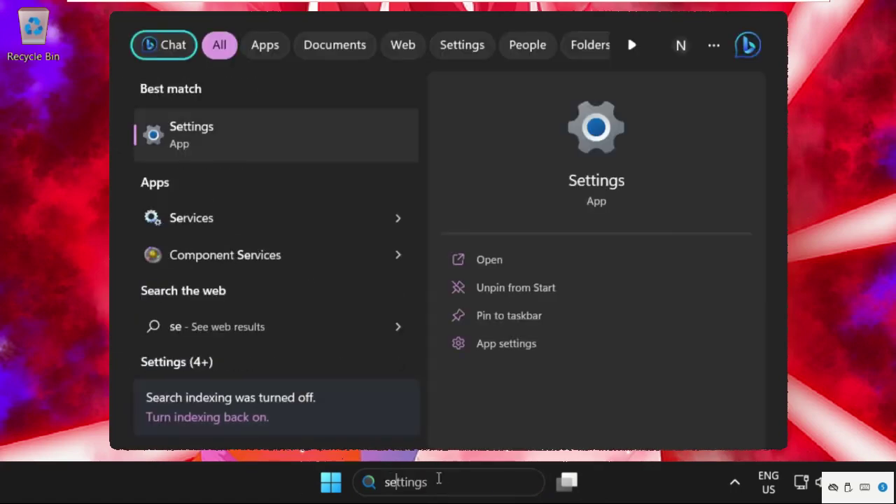
pyautogui.click(255, 141)
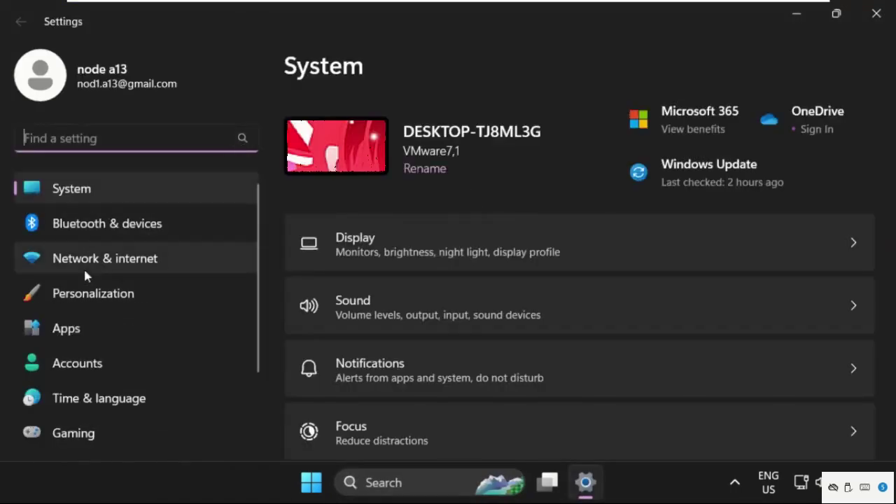
pyautogui.click(93, 264)
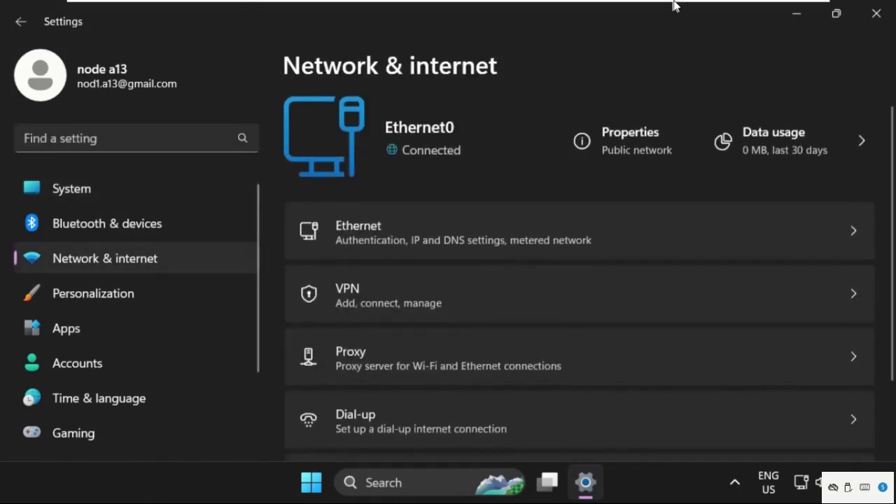
pyautogui.doubleClick(618, 26)
pyautogui.scroll(-5, 440, 273)
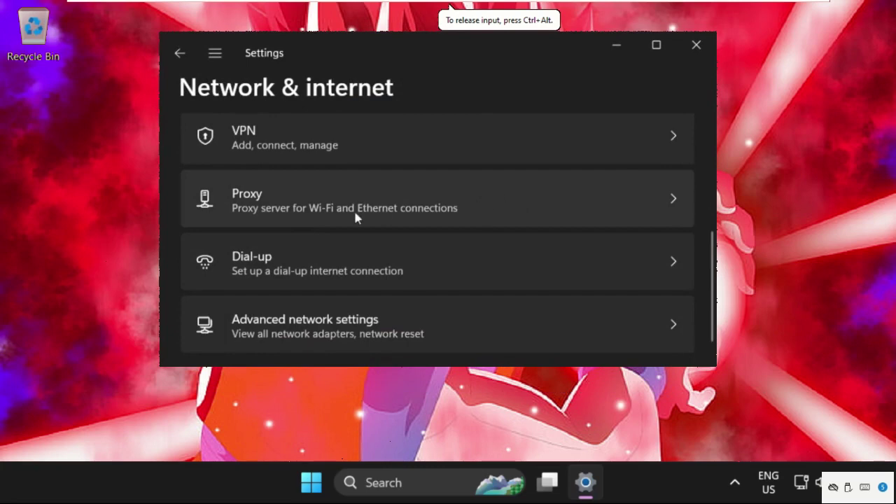
pyautogui.click(430, 213)
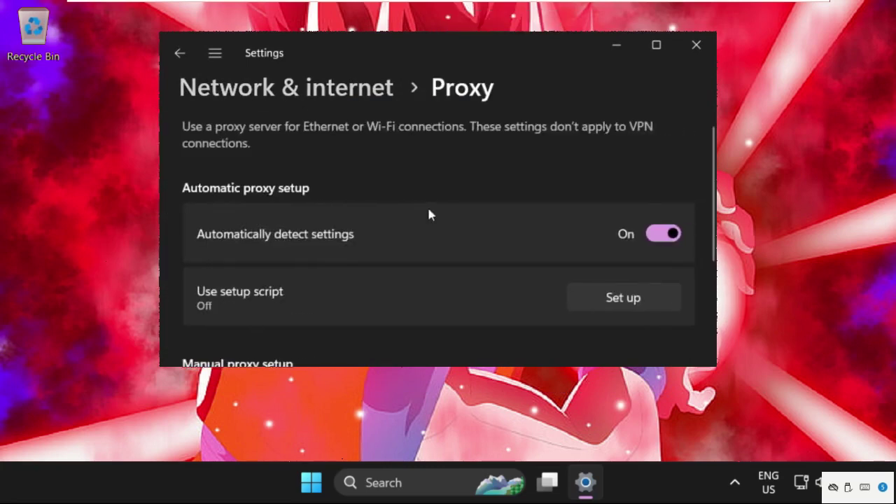
# - Turn off automatic detection of proxy settings and save the setup script option as off
pyautogui.click(666, 233)
pyautogui.scroll(-1, 368, 287)
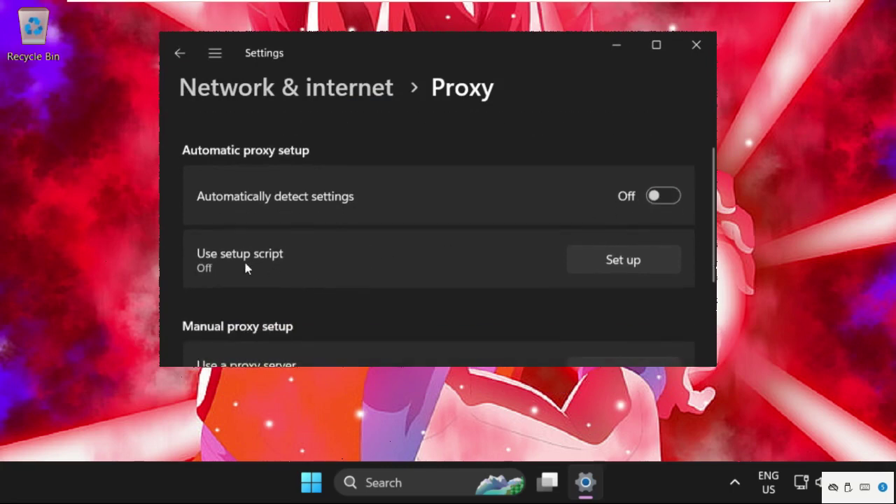
pyautogui.click(612, 264)
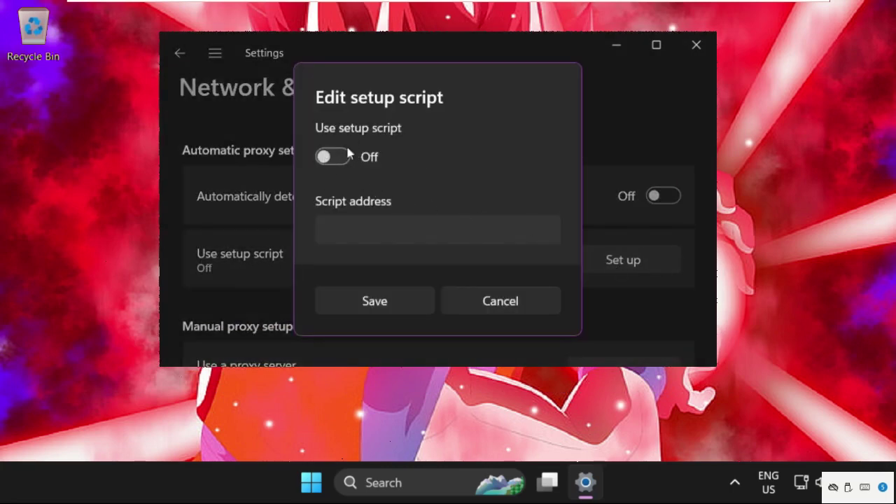
pyautogui.click(389, 301)
# - Save the manual proxy server setup with the proxy server off, and close Settings
pyautogui.scroll(-2, 403, 300)
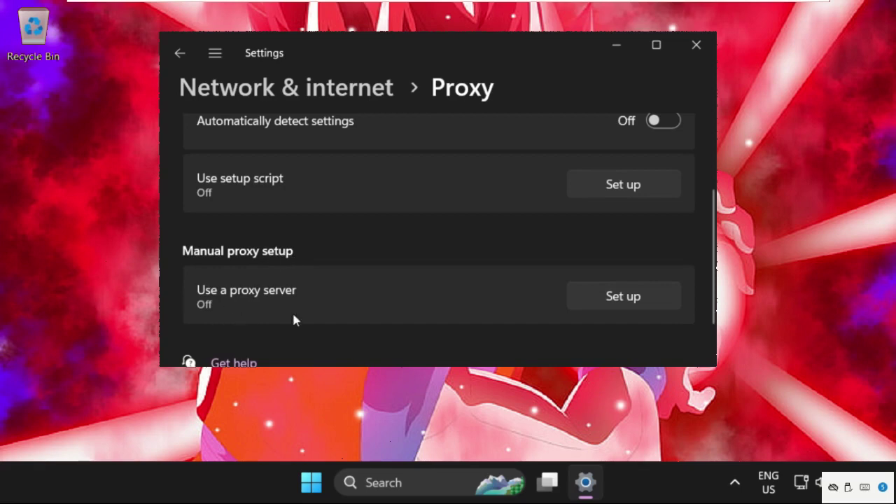
pyautogui.click(673, 299)
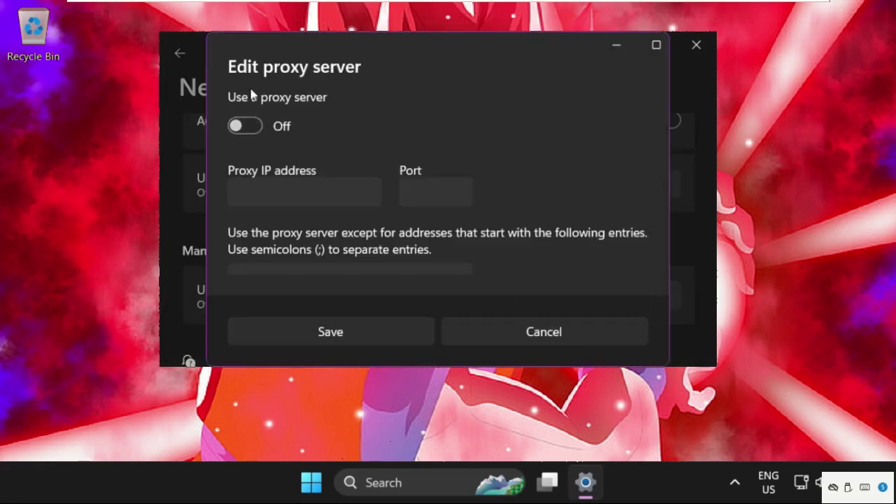
pyautogui.click(352, 338)
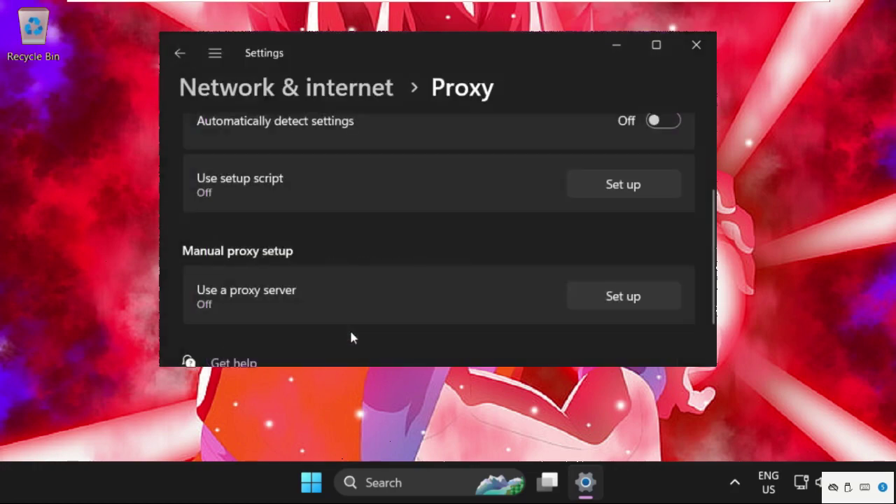
pyautogui.click(697, 46)
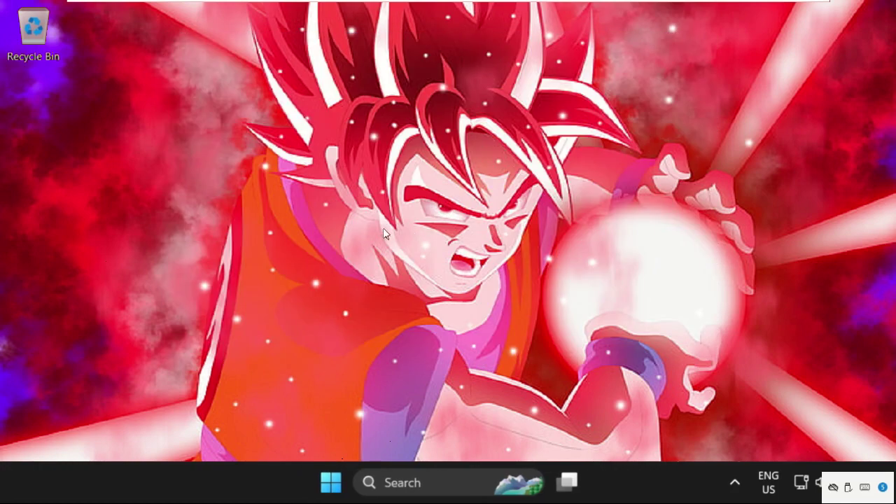
# - Reopen the Settings app in a maximized window and go to the advanced network settings of Network & internet
pyautogui.click(404, 490)
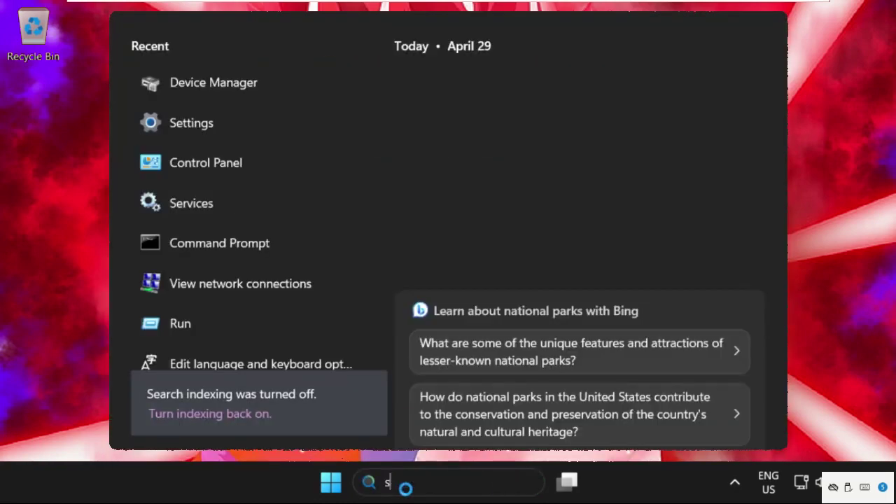
pyautogui.write('sett')
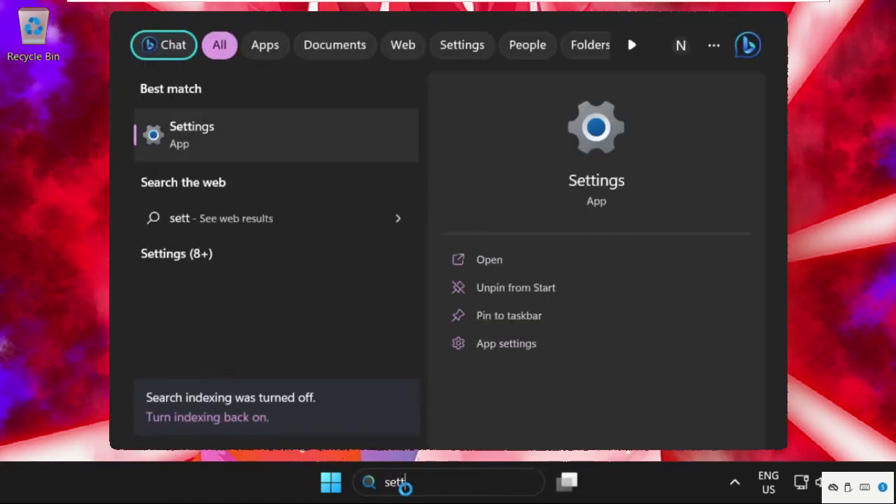
pyautogui.click(257, 140)
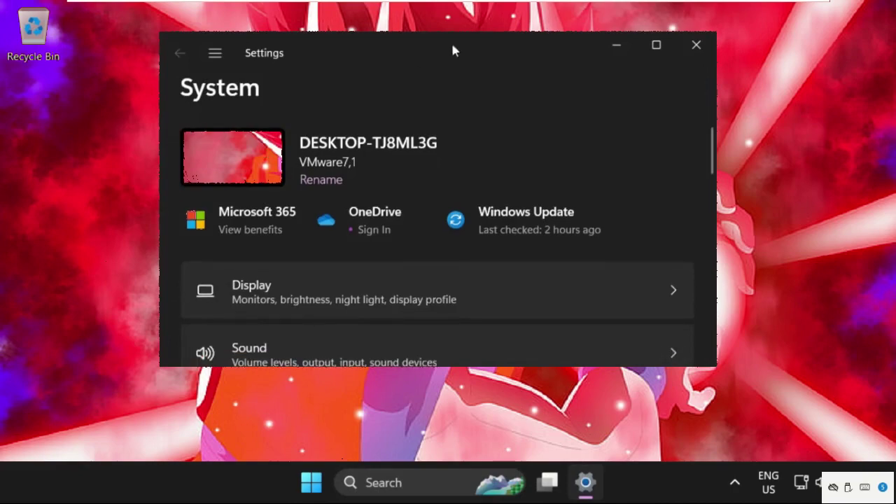
pyautogui.doubleClick(423, 49)
pyautogui.click(108, 259)
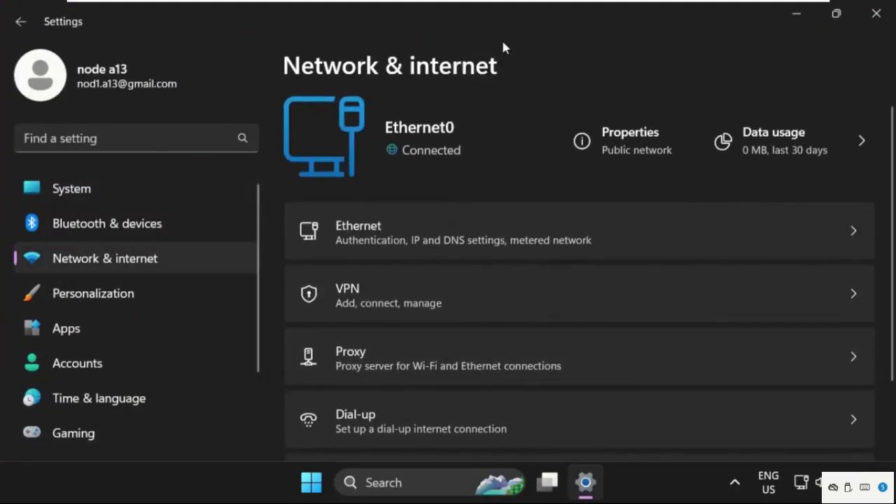
pyautogui.scroll(-2, 474, 203)
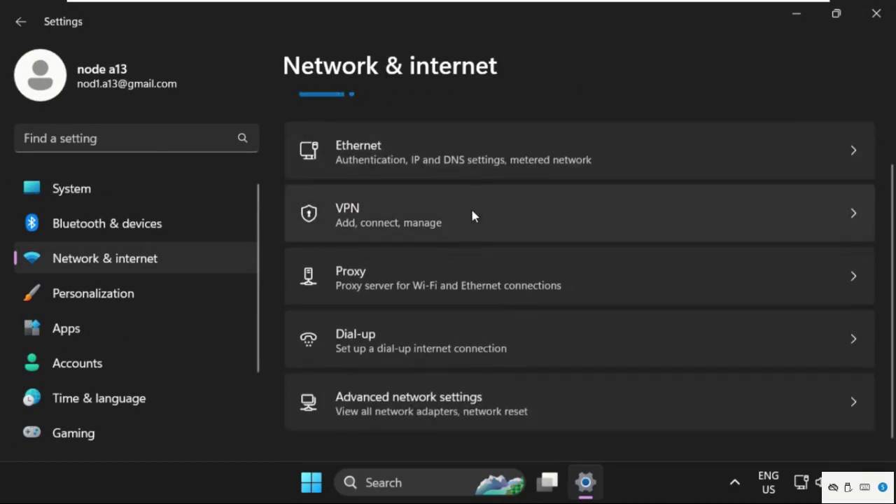
pyautogui.click(411, 404)
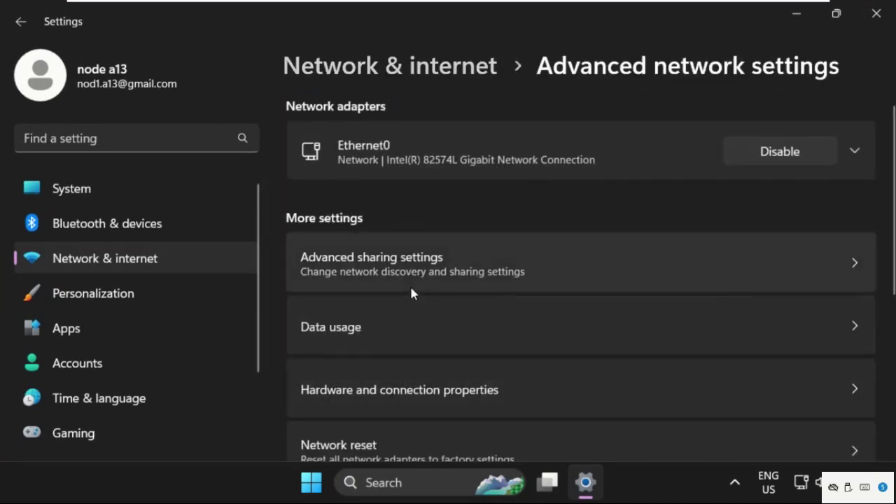
# - Run a network reset of all network adapters to factory settings and confirm it
pyautogui.scroll(-3, 412, 294)
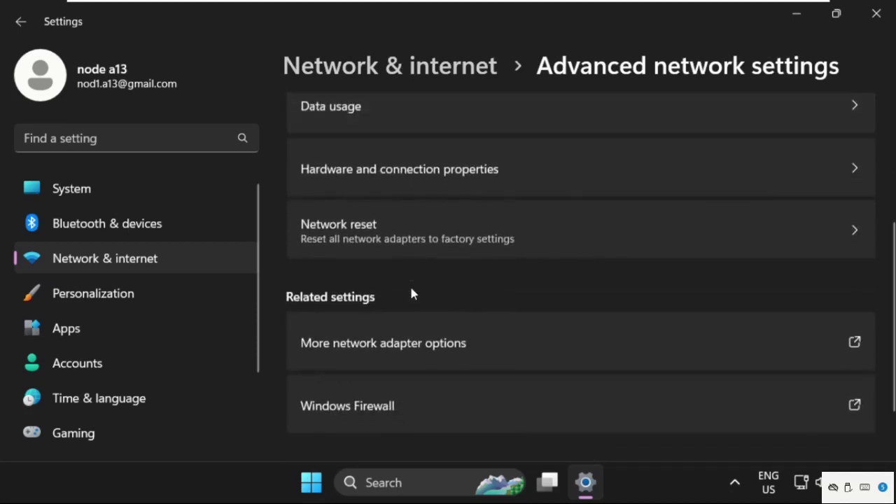
pyautogui.click(389, 238)
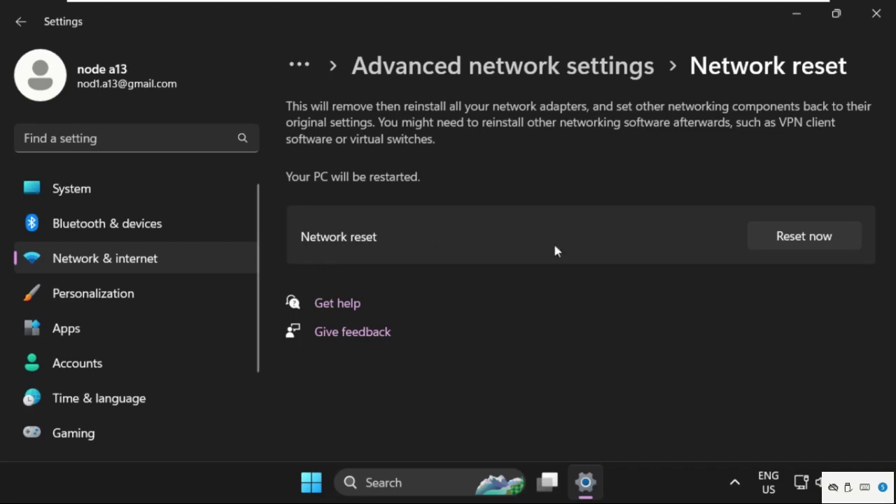
pyautogui.click(806, 239)
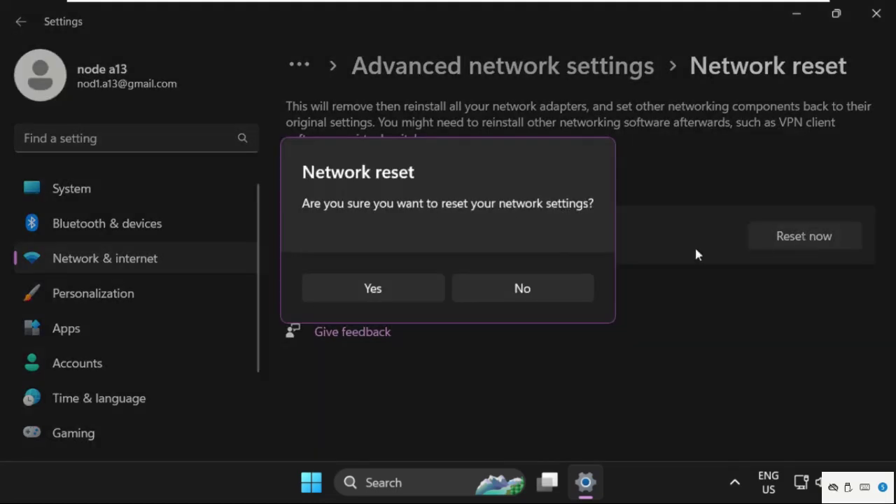
pyautogui.click(372, 291)
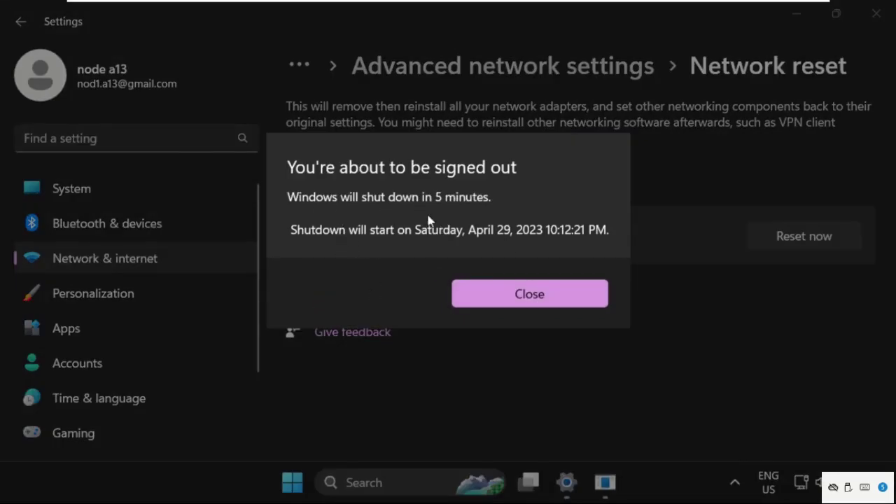
# - Dismiss the notice about the upcoming sign-out and close Settings
pyautogui.click(509, 300)
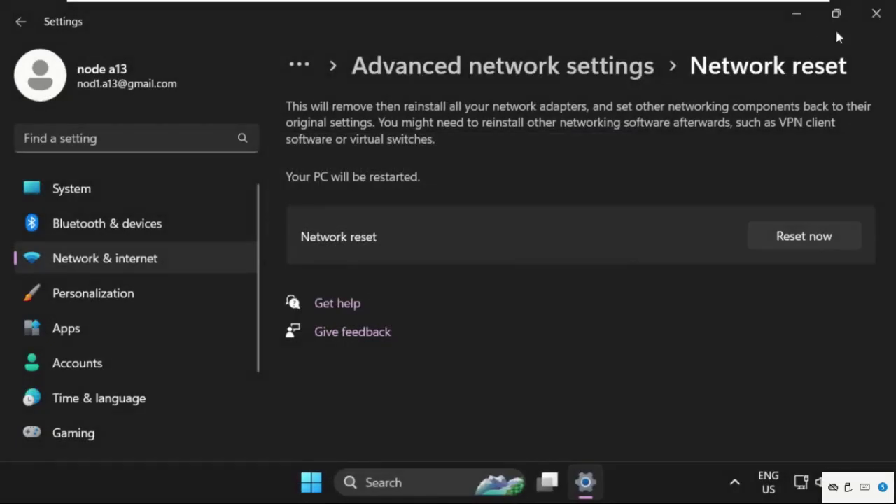
pyautogui.click(875, 16)
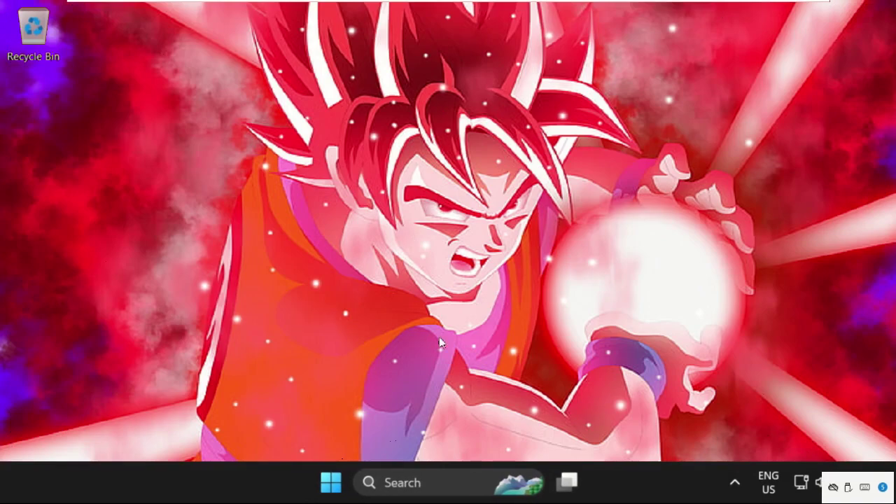
# - Open Task Manager and start creating a new task
pyautogui.rightClick(629, 483)
pyautogui.click(677, 417)
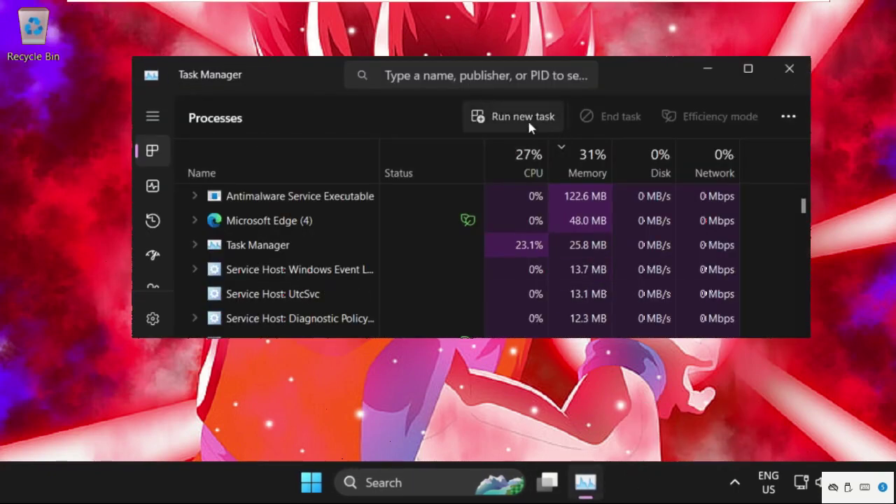
pyautogui.click(528, 119)
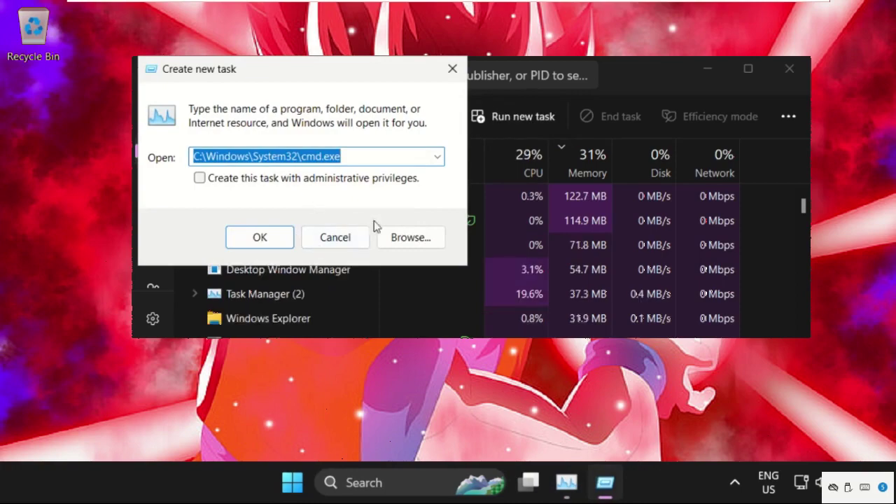
# - Browse for the new task's program in the System32 folder of C:\Windows
pyautogui.click(416, 241)
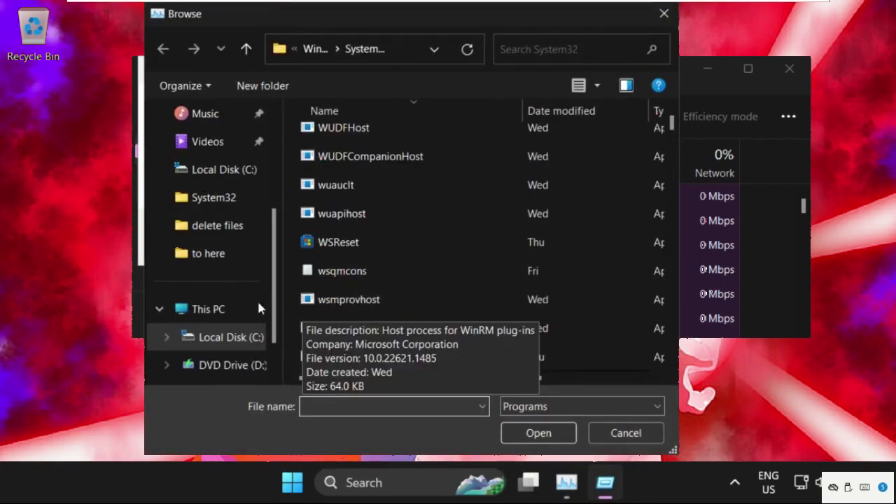
pyautogui.click(225, 310)
pyautogui.doubleClick(395, 156)
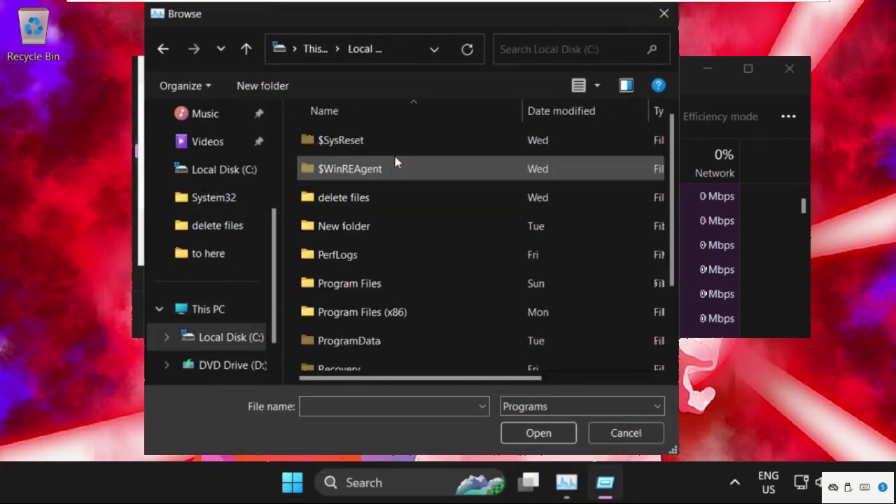
pyautogui.scroll(-2, 392, 249)
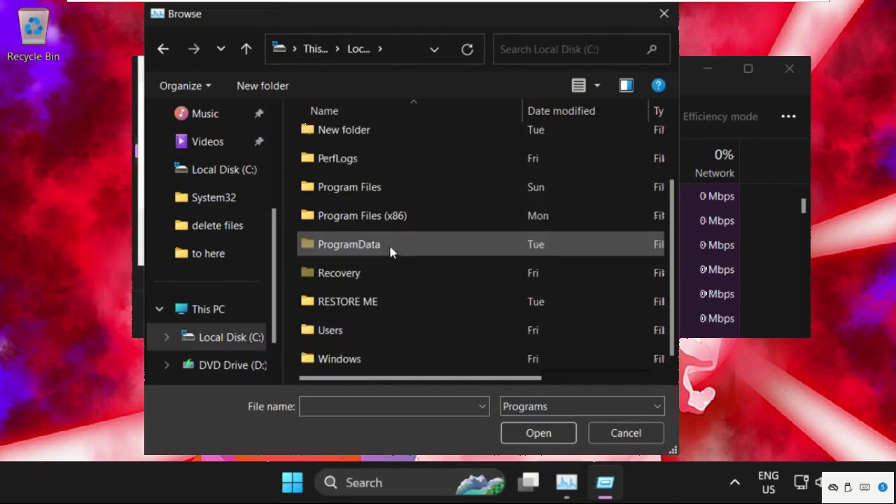
pyautogui.doubleClick(356, 359)
pyautogui.scroll(-15, 361, 303)
pyautogui.scroll(-1, 361, 301)
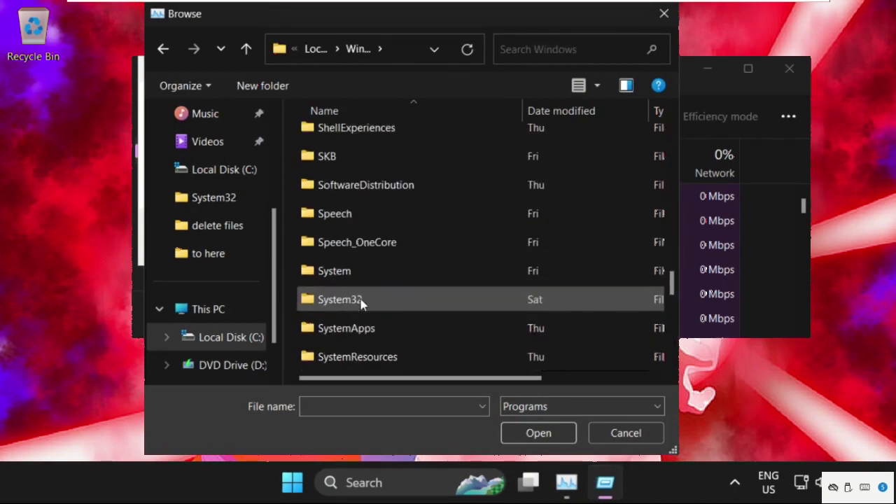
pyautogui.click(361, 300)
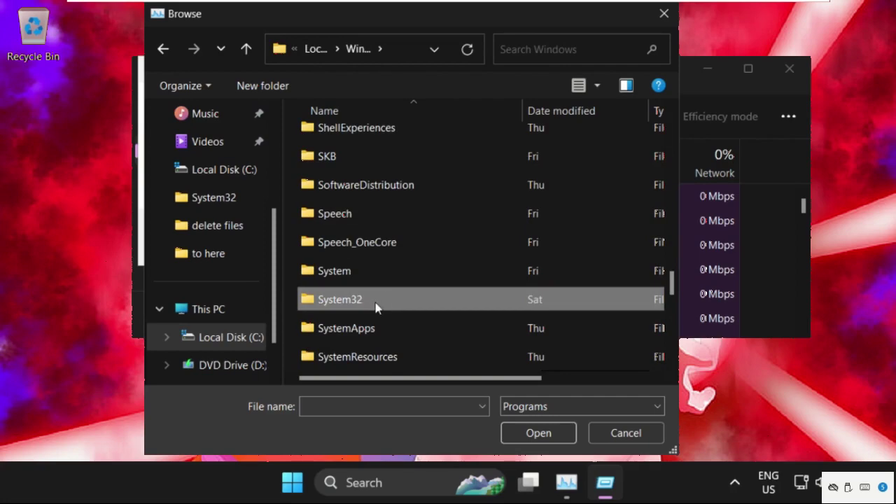
pyautogui.doubleClick(375, 299)
# - Choose the cmd program from System32 as the program for the new task
pyautogui.press('c')
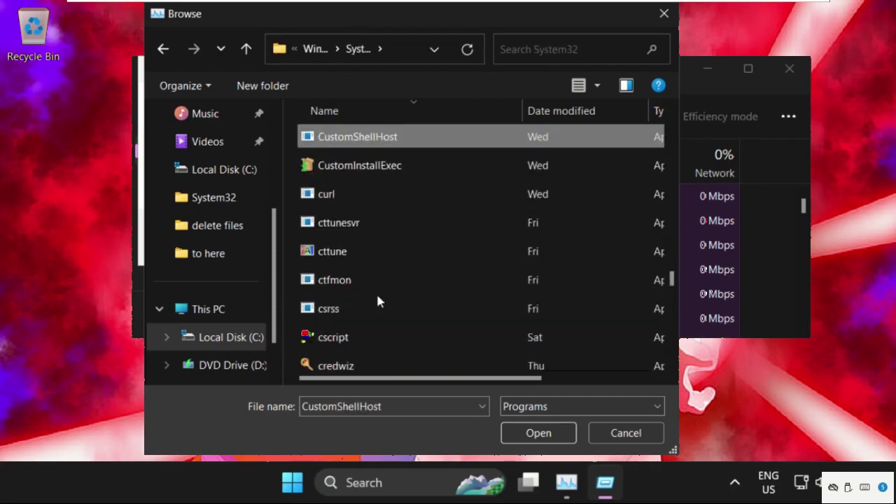
pyautogui.scroll(-5, 378, 301)
pyautogui.scroll(-3, 378, 301)
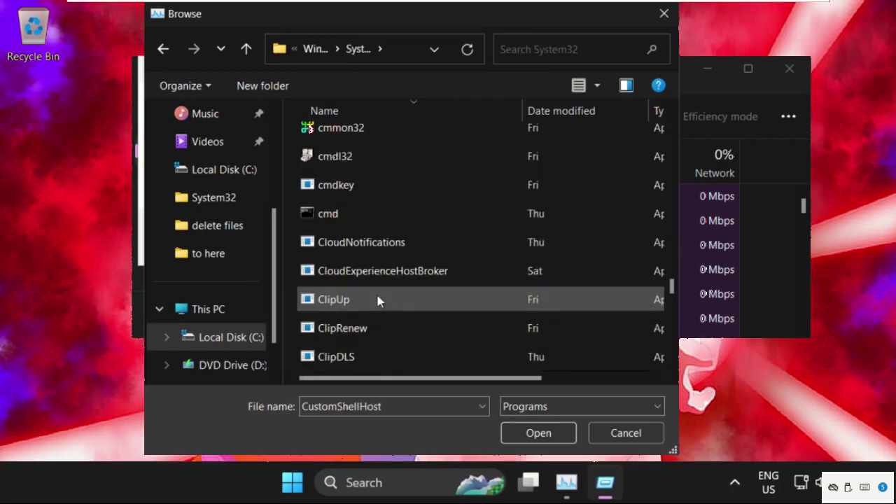
pyautogui.click(410, 216)
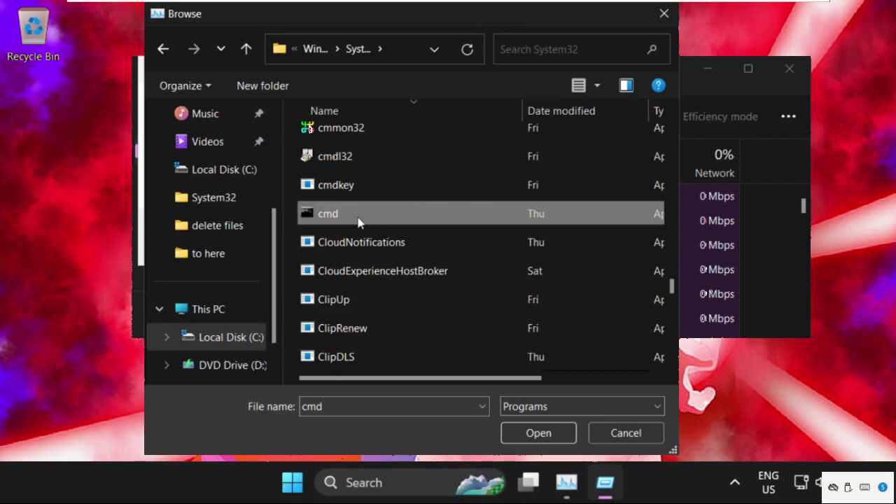
pyautogui.click(538, 432)
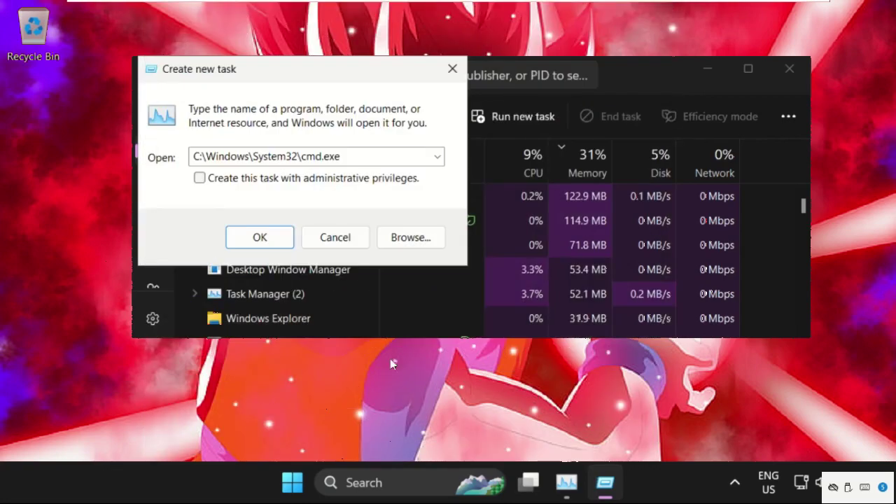
# - Run cmd.exe with administrative privileges and close Task Manager
pyautogui.click(298, 180)
pyautogui.click(269, 244)
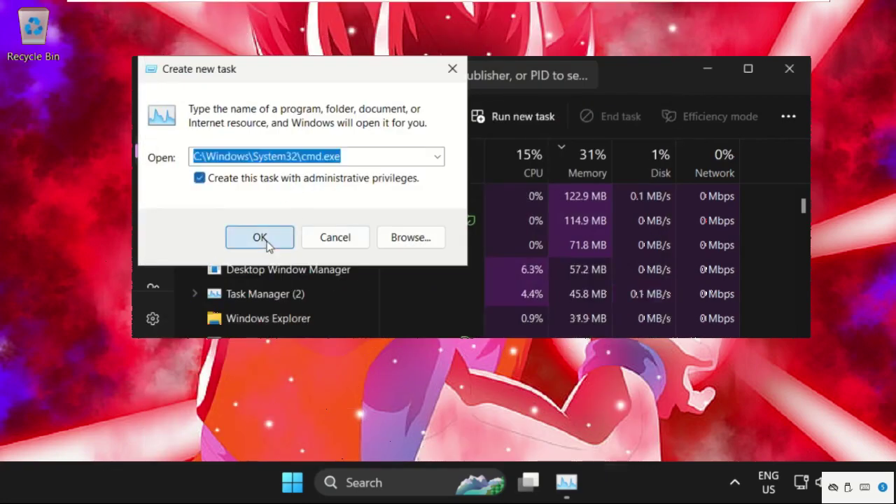
pyautogui.moveTo(31, 25); pyautogui.dragTo(150, 260)
pyautogui.click(748, 98)
pyautogui.hotkey('alt', 'F4')
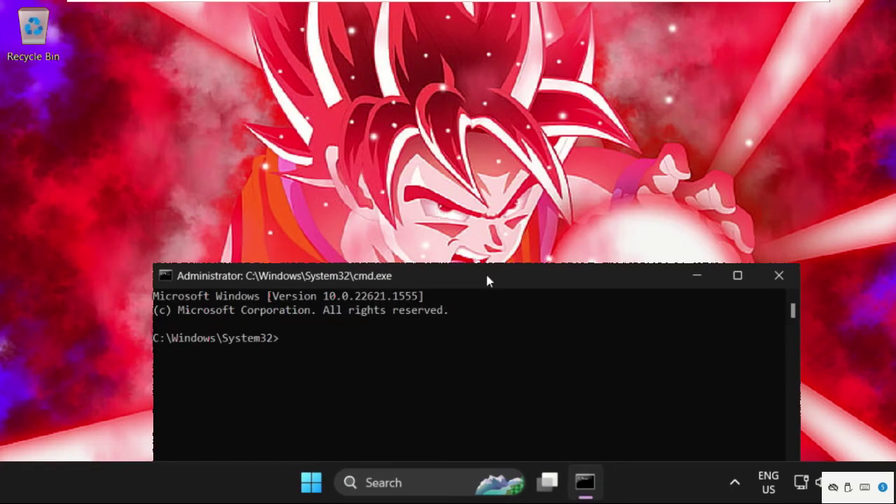
# - Reset the TCP/IP stack in the command prompt with "netsh int ip reset c:\resetlog.txt"
pyautogui.moveTo(485, 275); pyautogui.dragTo(473, 115)
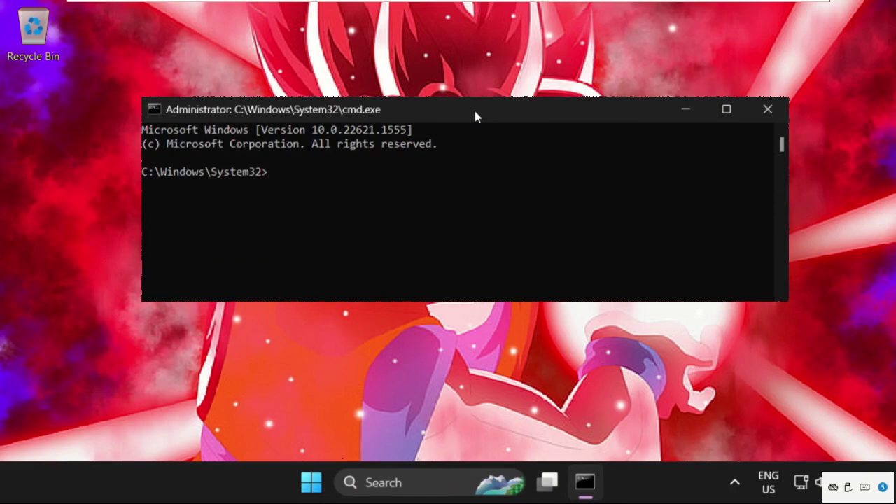
pyautogui.write('netsh int ip res')
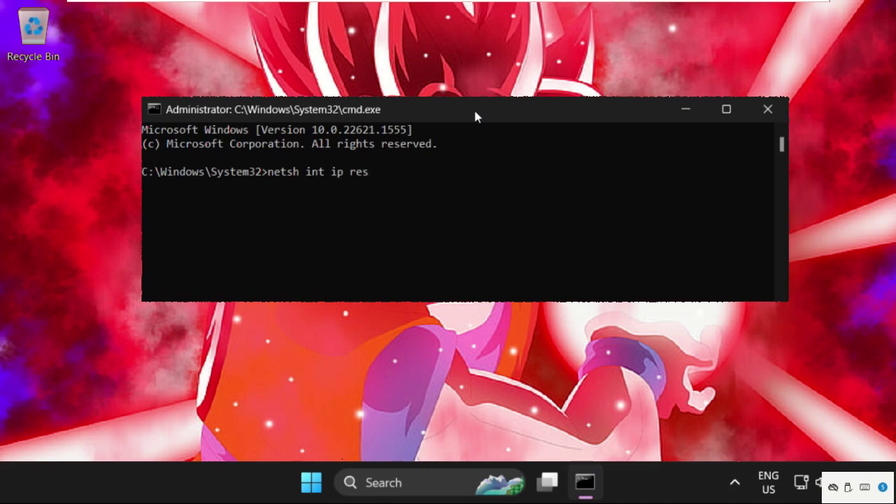
pyautogui.write('et c:\\reset')
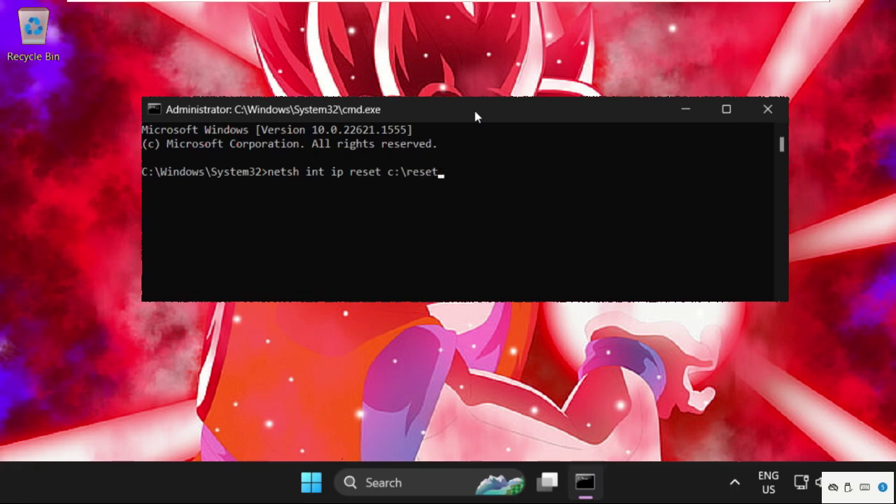
pyautogui.write('log.txt')
pyautogui.press('Return')
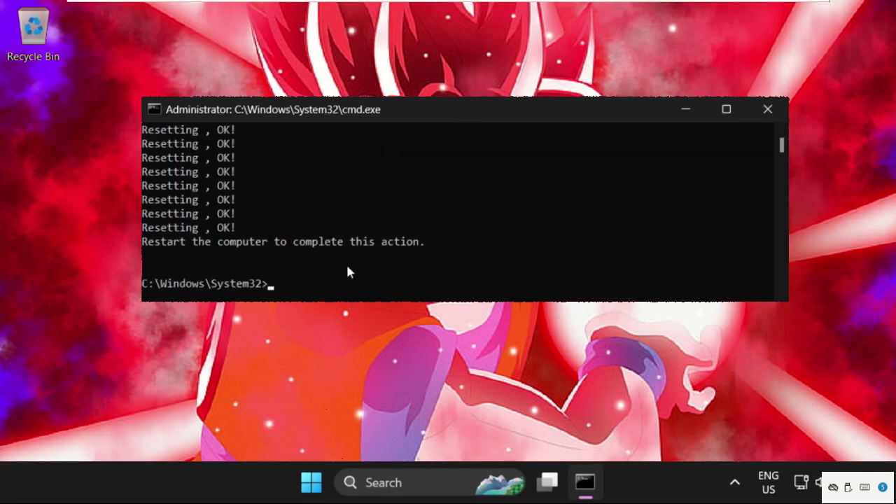
# - Reset the Winsock catalog with the command "netsh winsock reset"
pyautogui.write('netsh w')
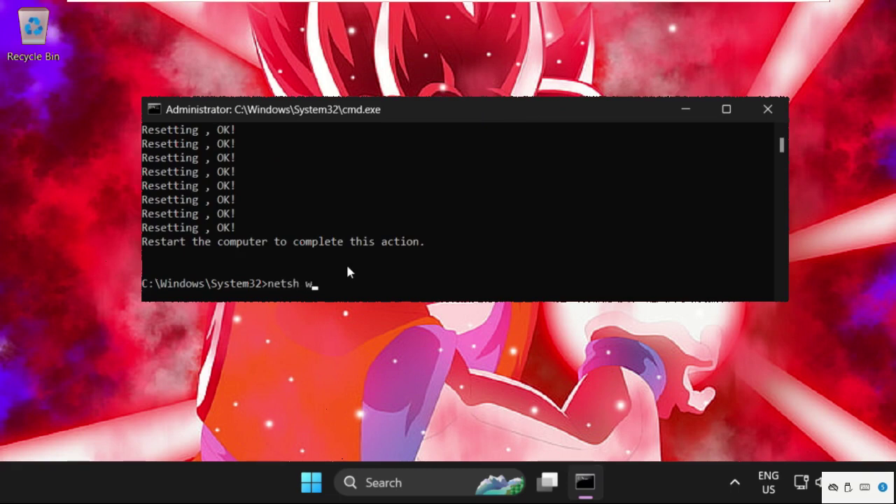
pyautogui.write('insock reset')
pyautogui.press('Return')
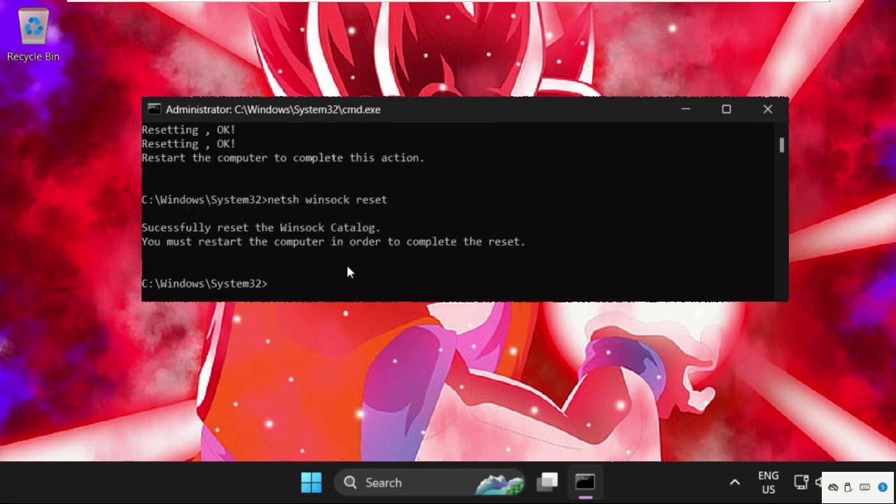
# - Flush the DNS resolver cache with "ipconfig /flushdns" and exit the command prompt
pyautogui.write('ipconfig /flushd')
pyautogui.write('ns')
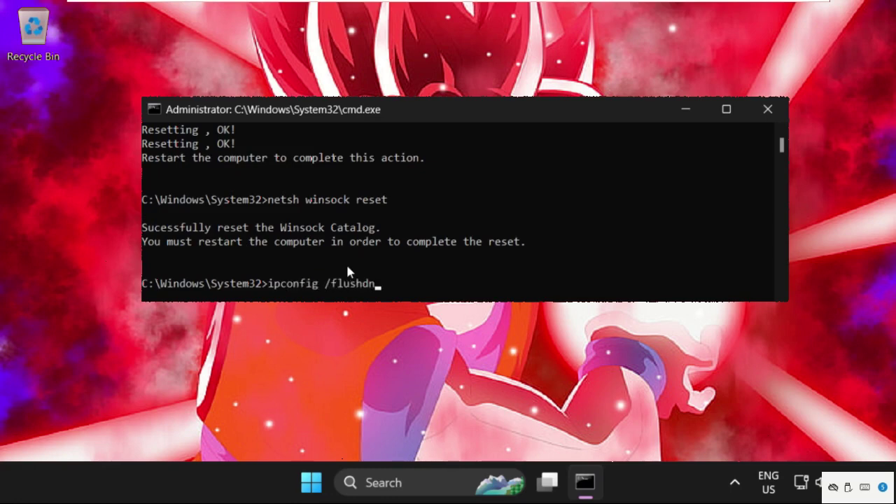
pyautogui.press('Return')
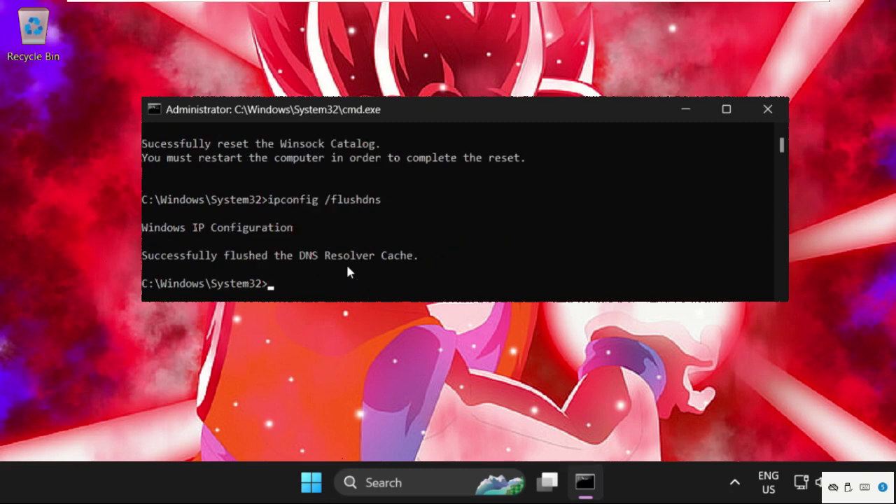
pyautogui.write('exit')
pyautogui.press('Return')
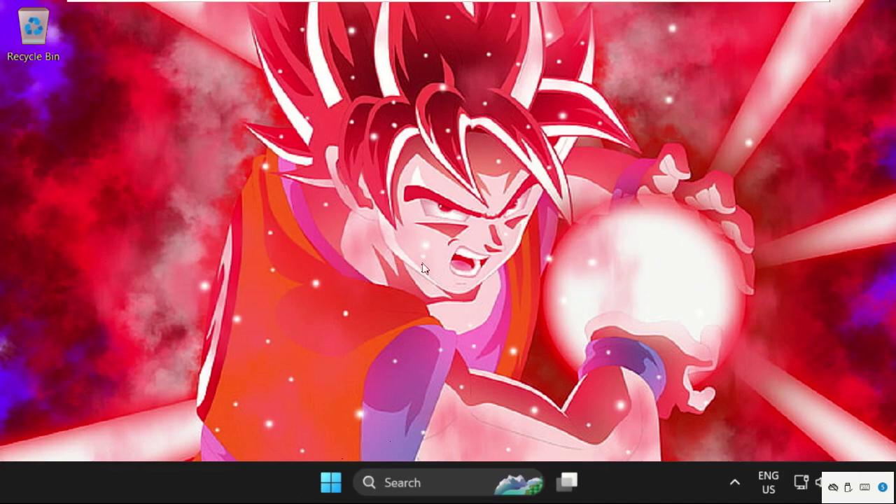
# - Restart the computer to complete the network resets
pyautogui.click(330, 482)
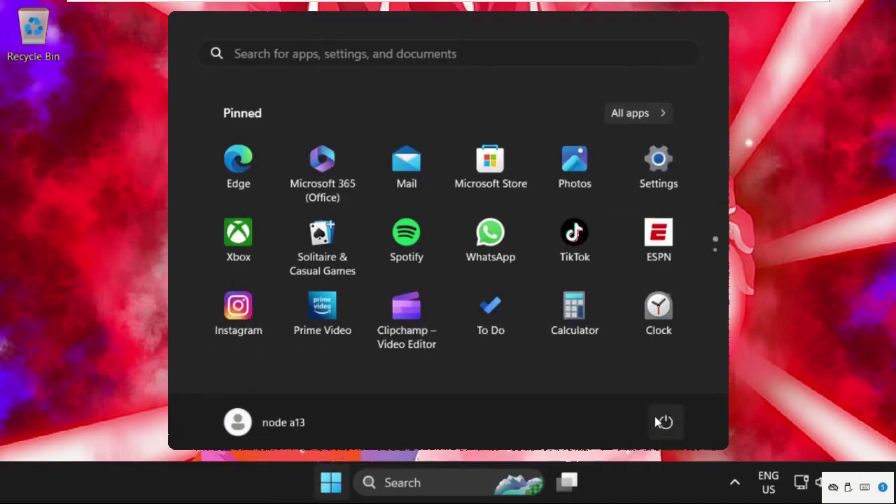
pyautogui.click(666, 422)
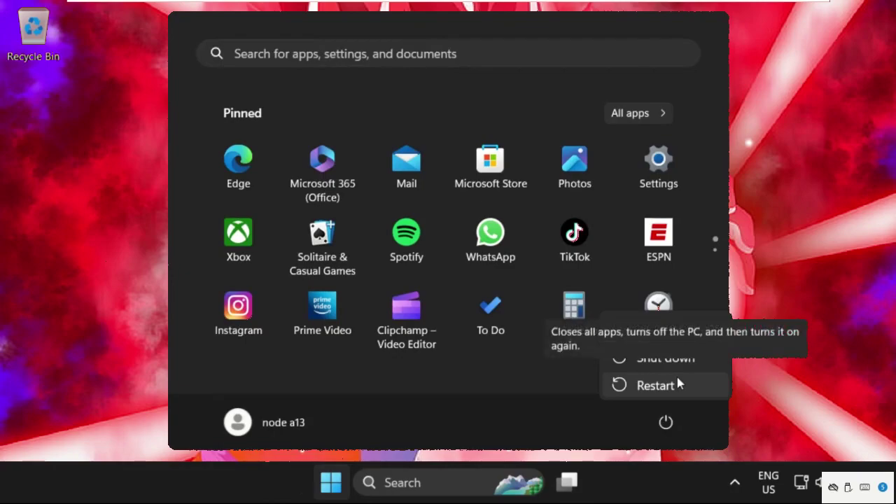
pyautogui.click(677, 382)
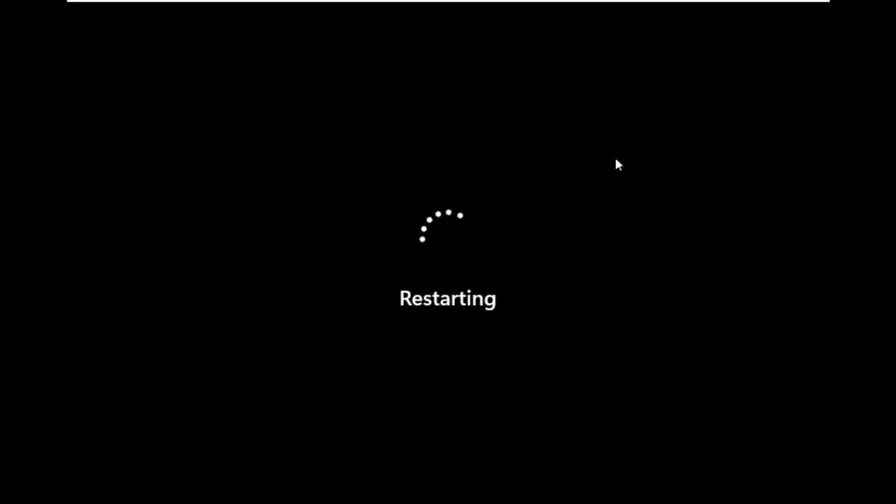